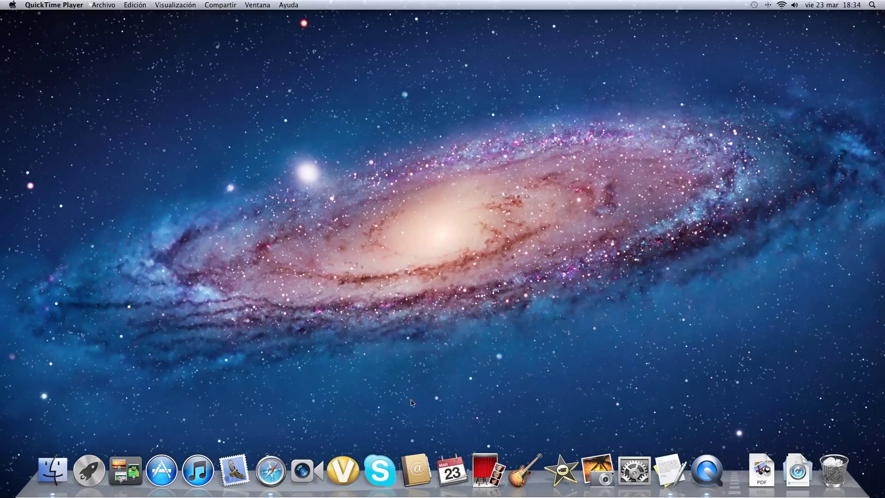
Step: Bring Safari to the iWork trial page and start the free 30-day iWork download
right_click(271, 467)
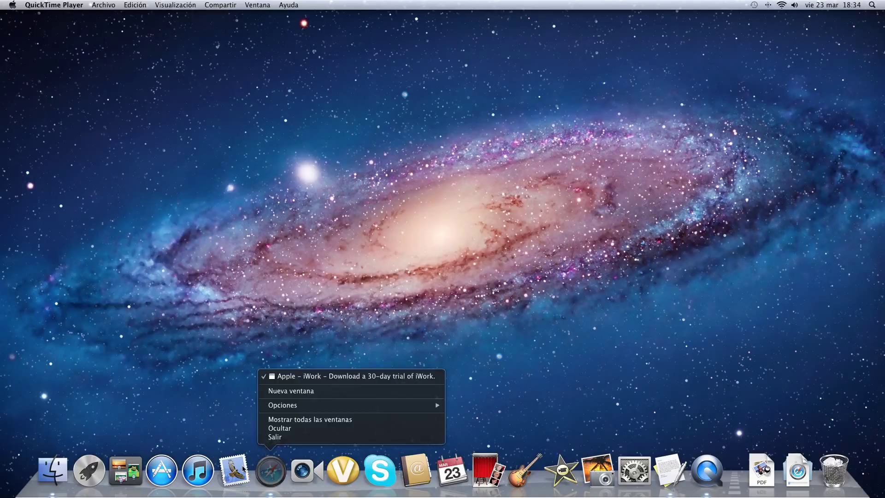
click(234, 343)
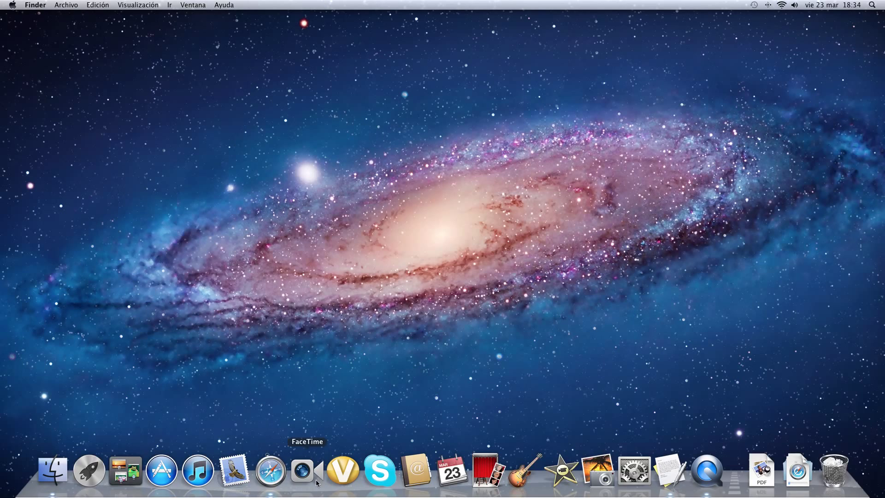
click(268, 470)
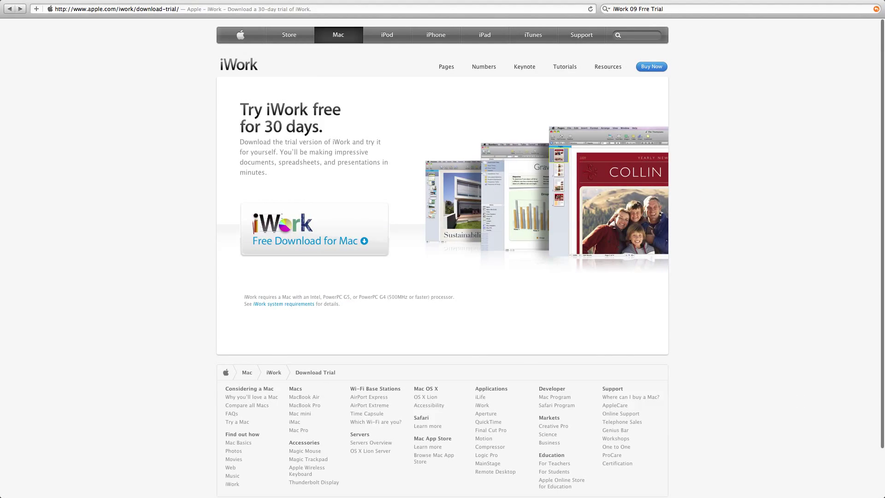
mouse_move(70, 13)
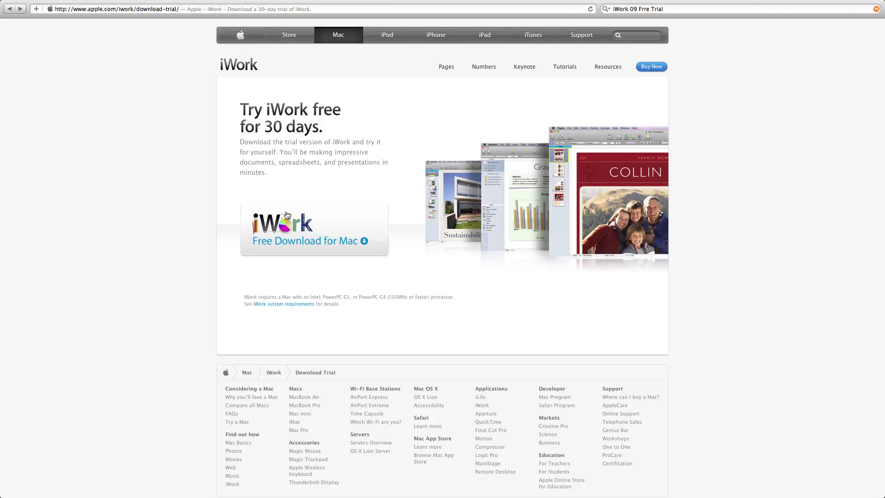
click(289, 246)
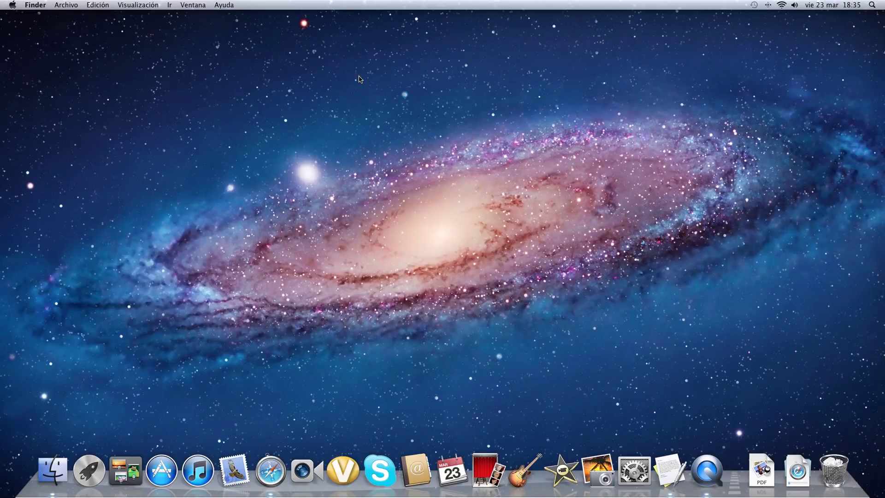
Step: In Finder, view the iWork '09 Trial disk contents and the Descargas folder
click(52, 469)
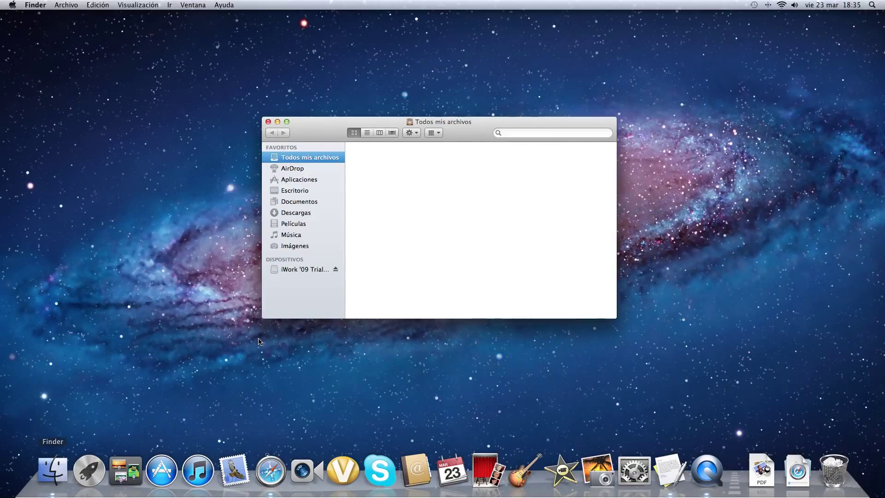
click(302, 269)
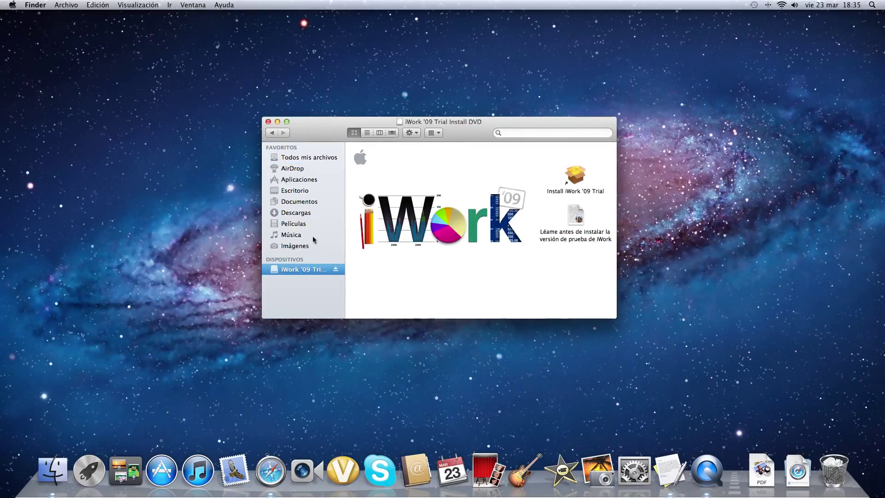
click(294, 213)
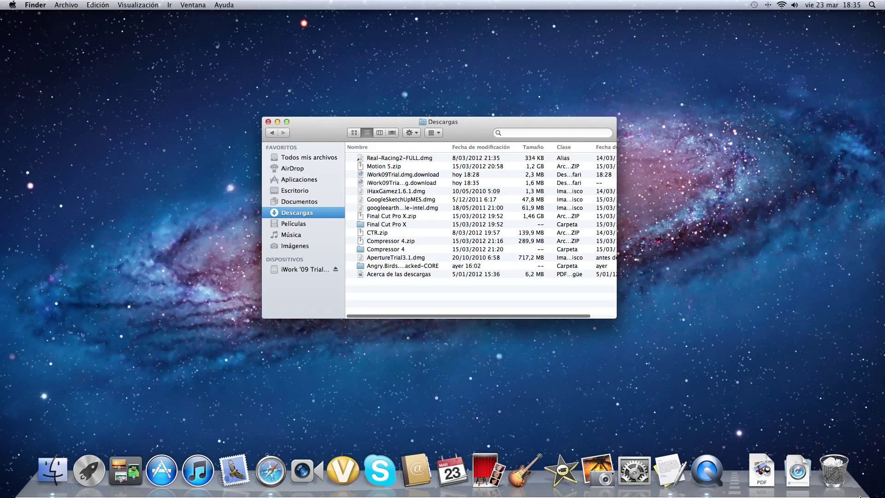
Step: Drag iWork09Trial.dmg out of the Trash, then close the Trash window
click(834, 470)
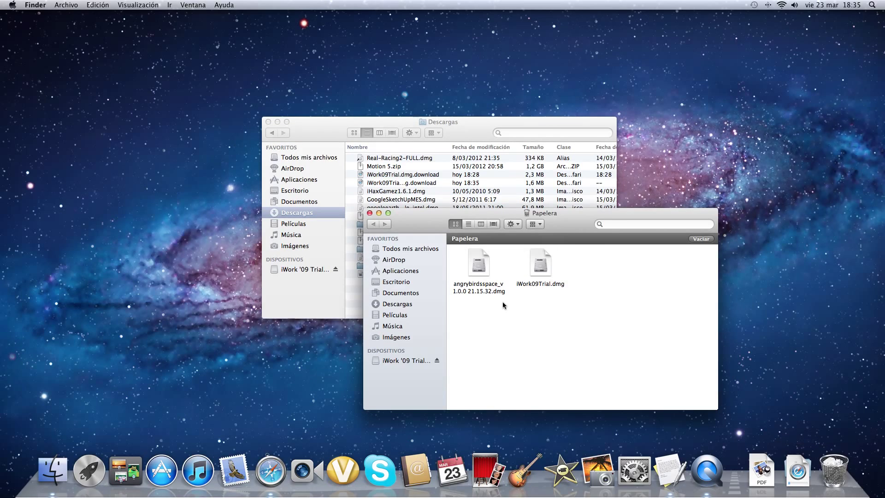
drag(539, 271, 490, 76)
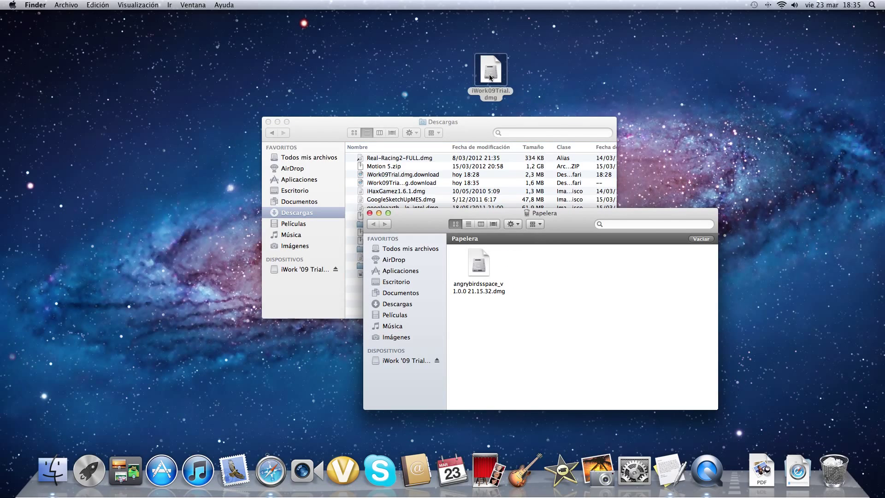
click(369, 213)
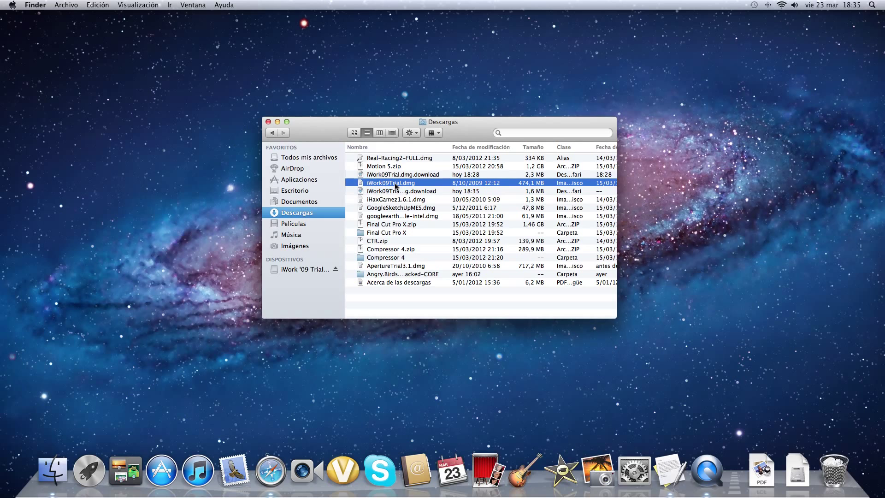
Step: Eject and remount the iWork09Trial.dmg disk image, then close both Finder windows
double_click(395, 184)
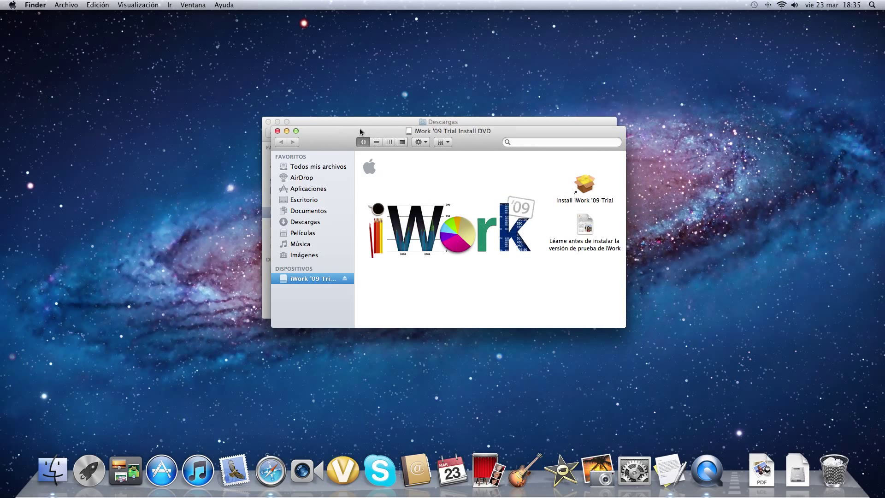
drag(359, 128, 354, 73)
click(312, 221)
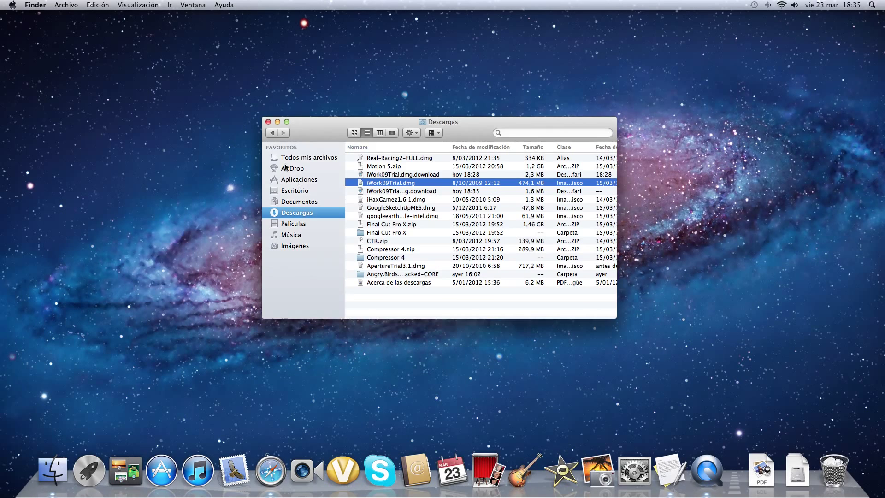
double_click(397, 183)
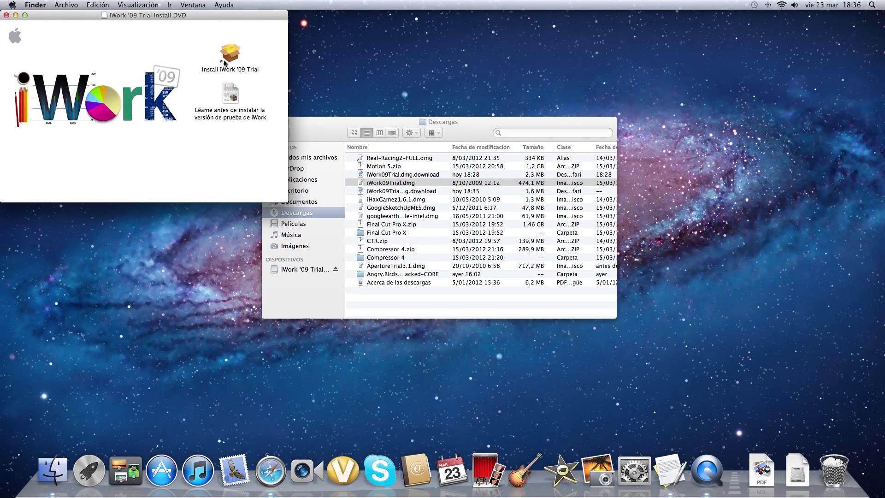
click(6, 15)
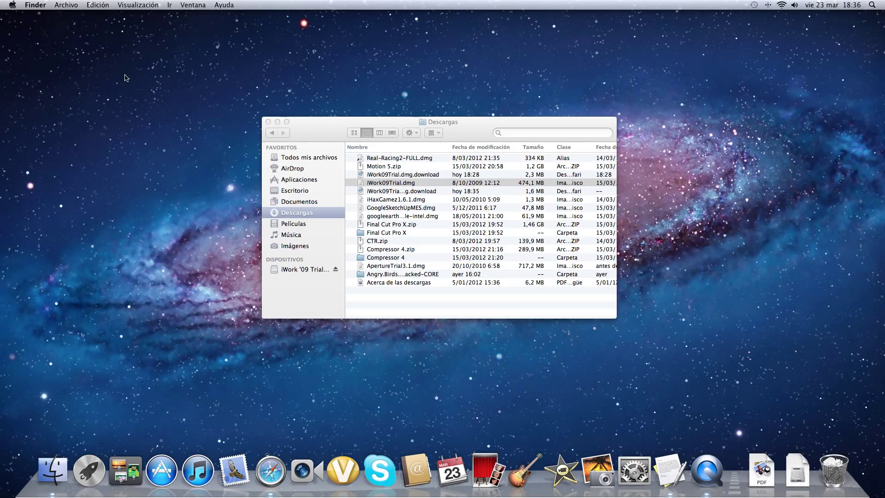
click(268, 121)
Step: Launch Pages from Launchpad's iWork'09 folder, then quit it
key(F4)
scroll(268, 121, right, 5)
scroll(641, 60, right, 5)
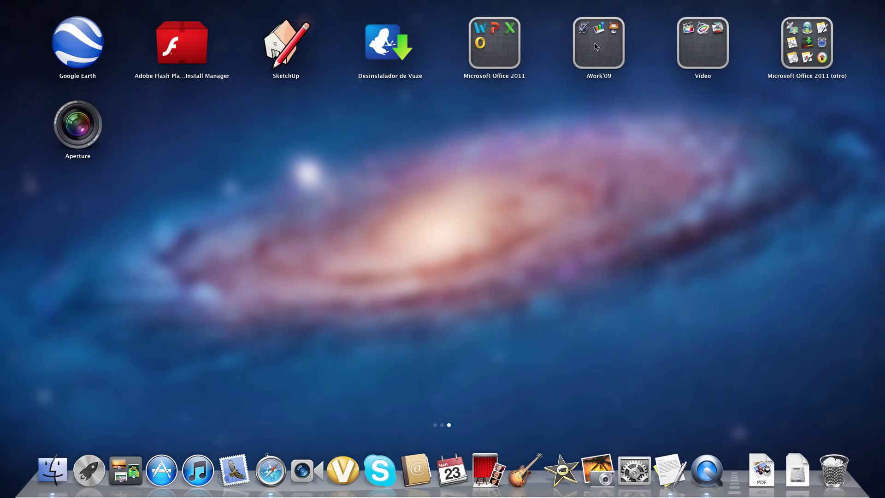
click(617, 45)
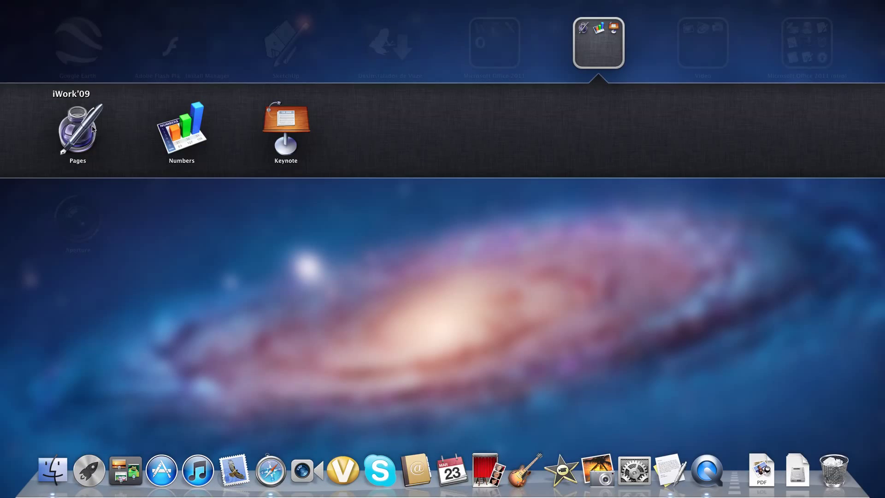
click(78, 130)
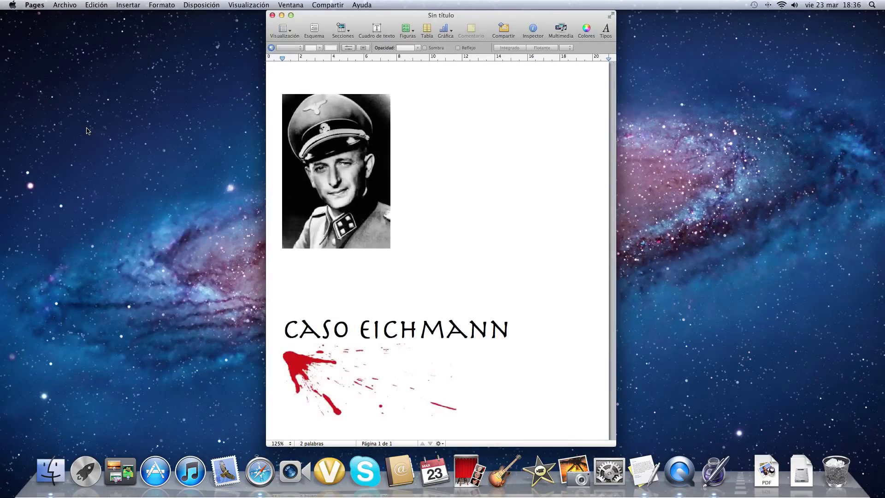
key(super+q)
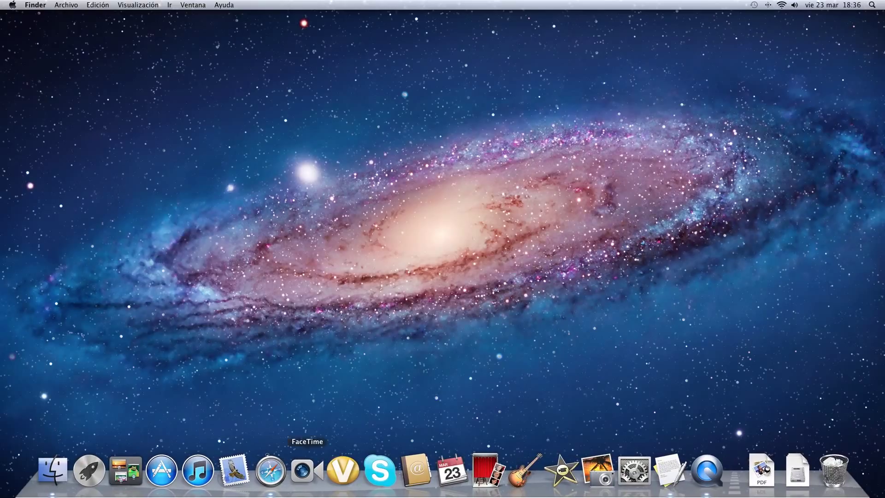
Step: Paste the iWork licence key into a new TextEdit note and centre its window
click(671, 469)
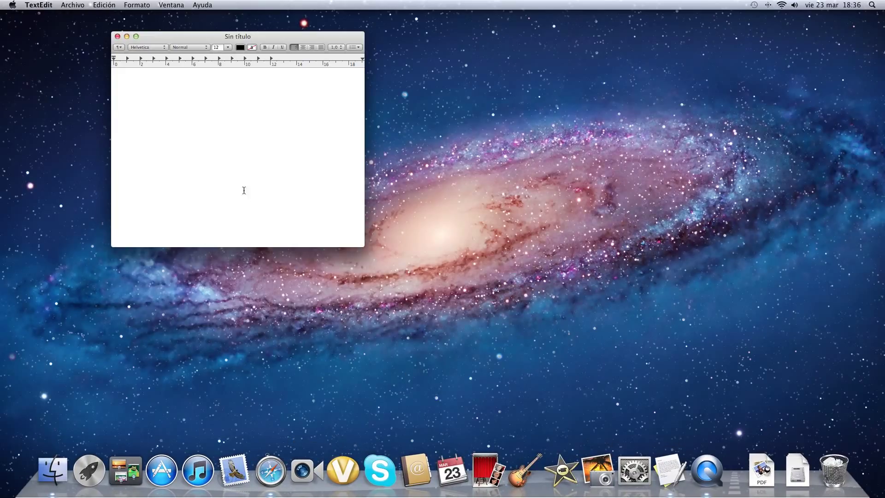
right_click(213, 75)
click(221, 103)
drag(212, 31, 436, 55)
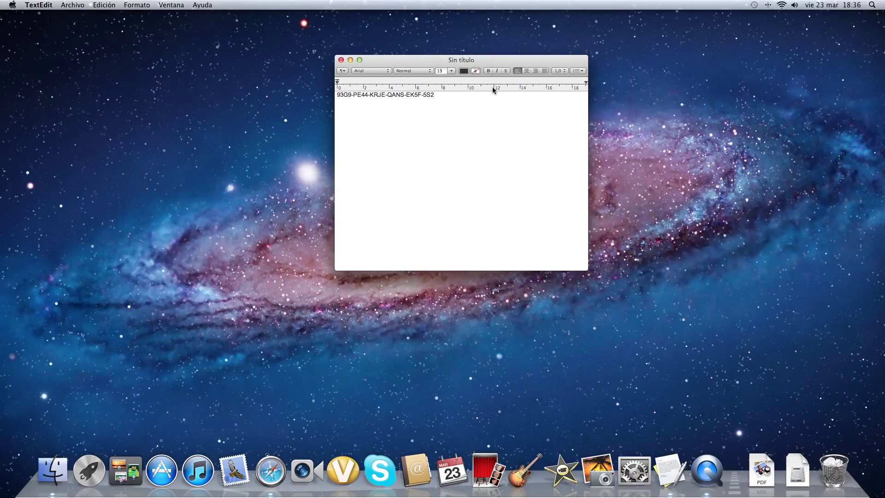
Step: Launch Numbers and open a blank En blanco spreadsheet
key(F4)
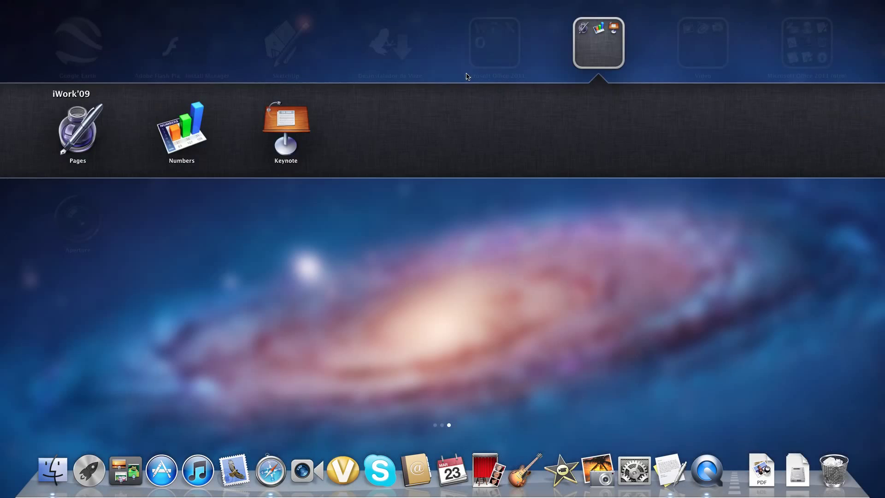
click(178, 152)
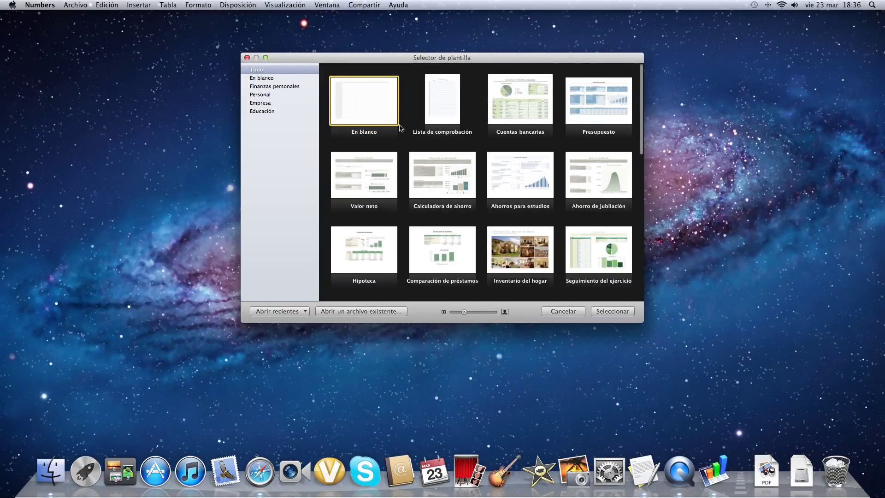
double_click(371, 111)
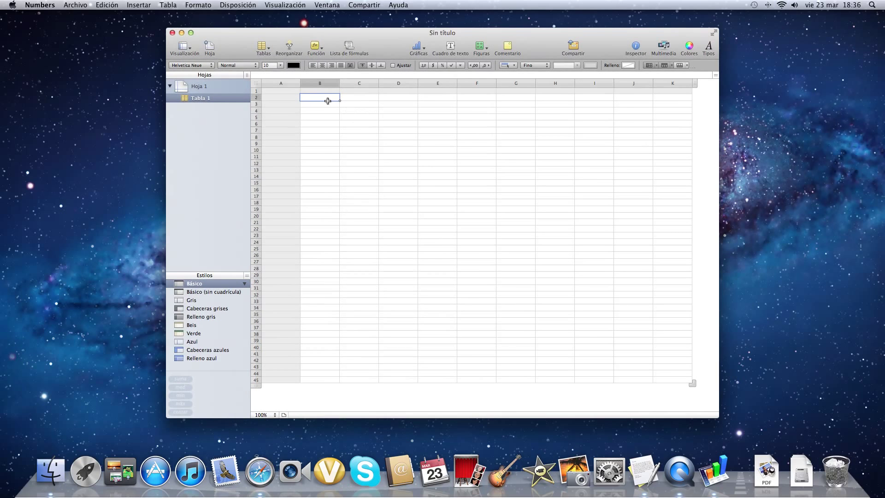
Step: Enter 35678 in cell B3, then quit Numbers
drag(325, 98, 613, 224)
click(398, 195)
click(312, 105)
text(35678)
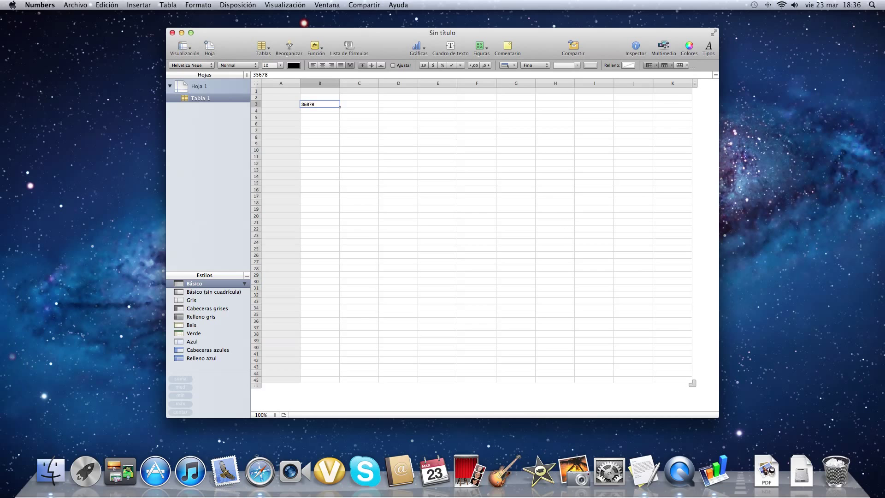
key(super+q)
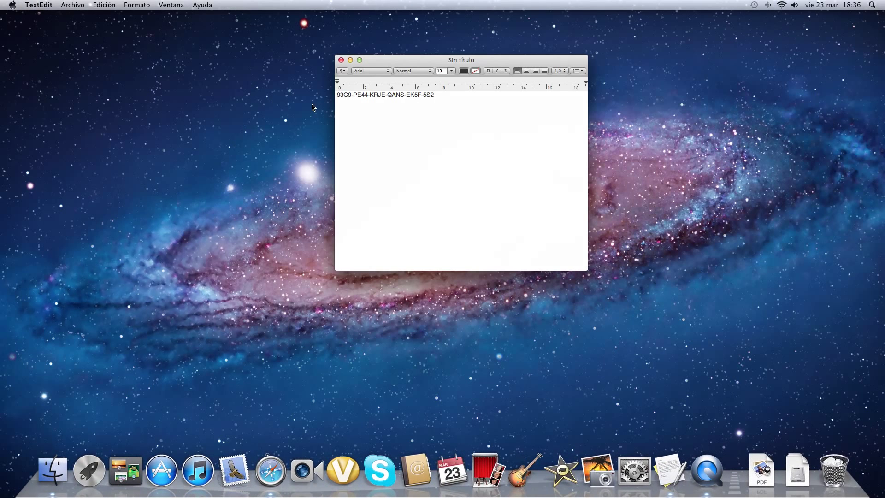
key(F4)
Step: Launch Keynote and create a presentation with the black Negro theme
click(313, 139)
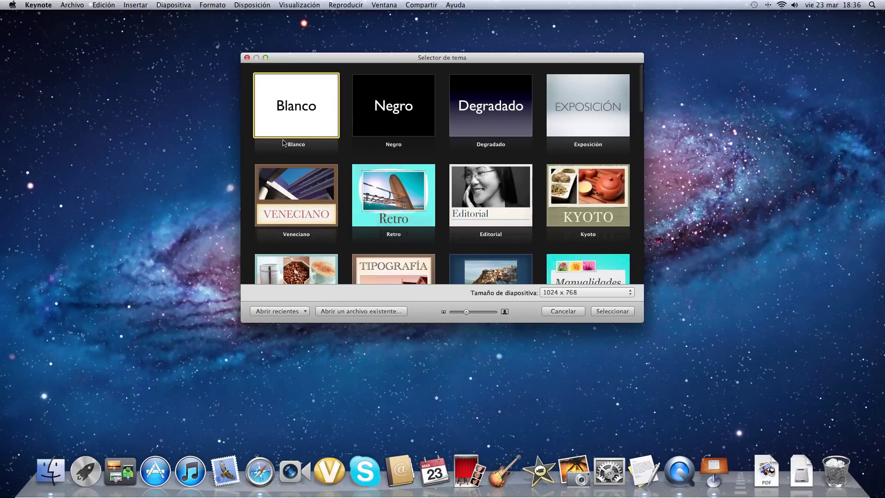
click(424, 130)
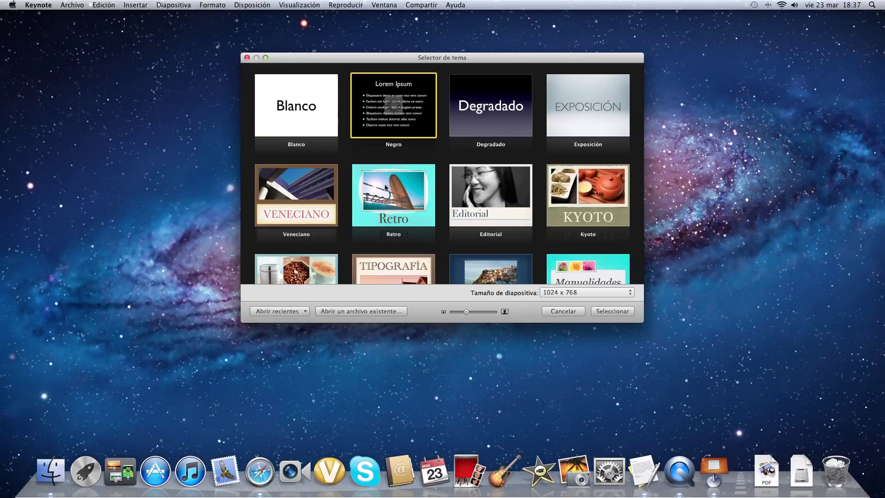
key(Return)
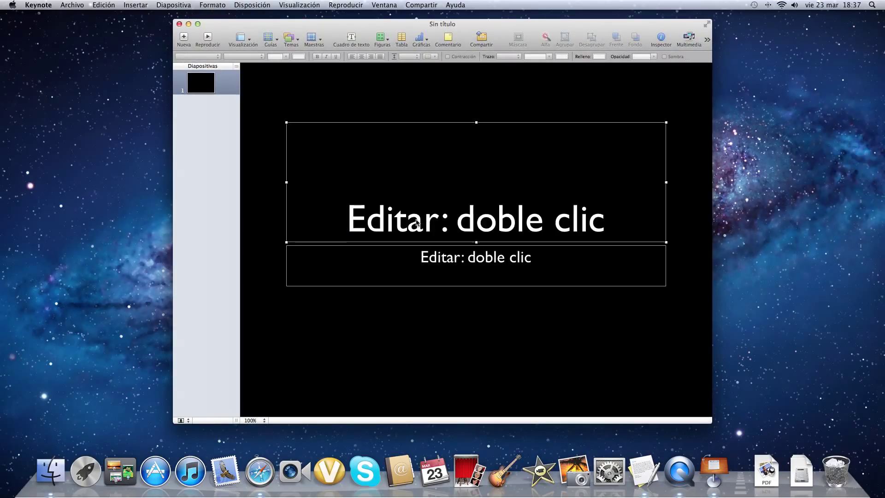
Step: Title the slide TECHNOLOGYMADE with subtitle EASY, then quit Keynote
double_click(415, 216)
text(TEC)
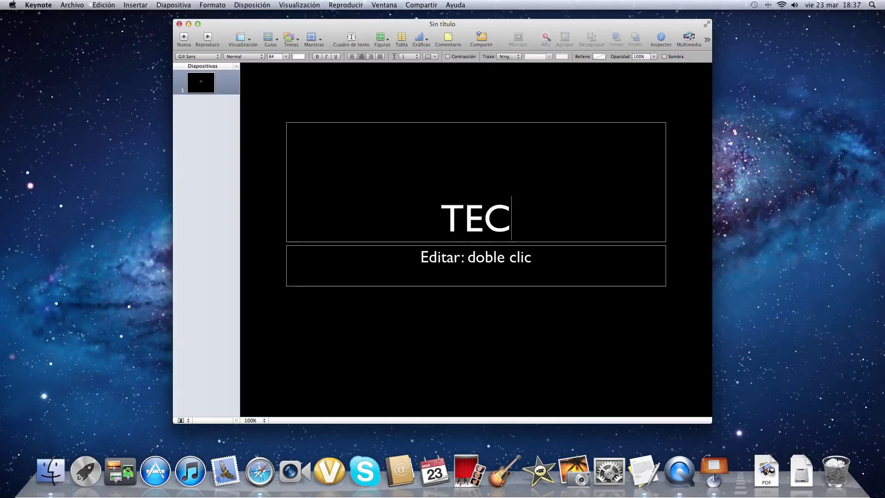
text(HNOLOGYMADE)
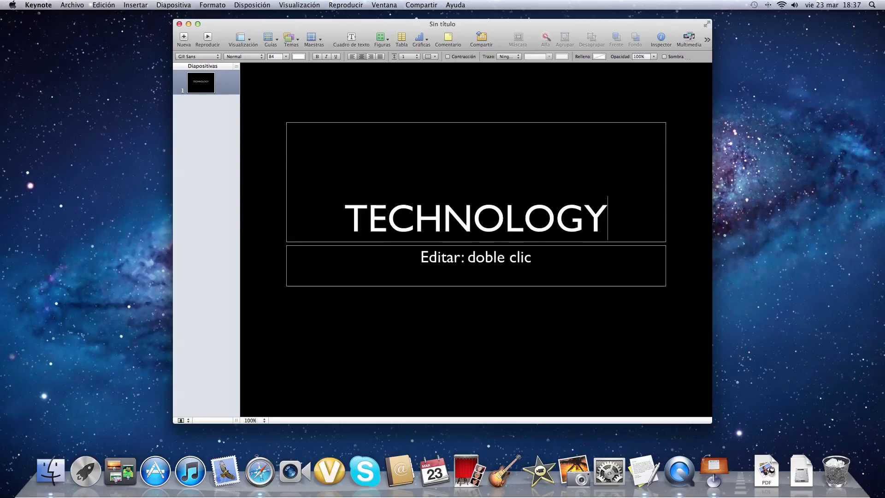
double_click(476, 270)
text(EASY)
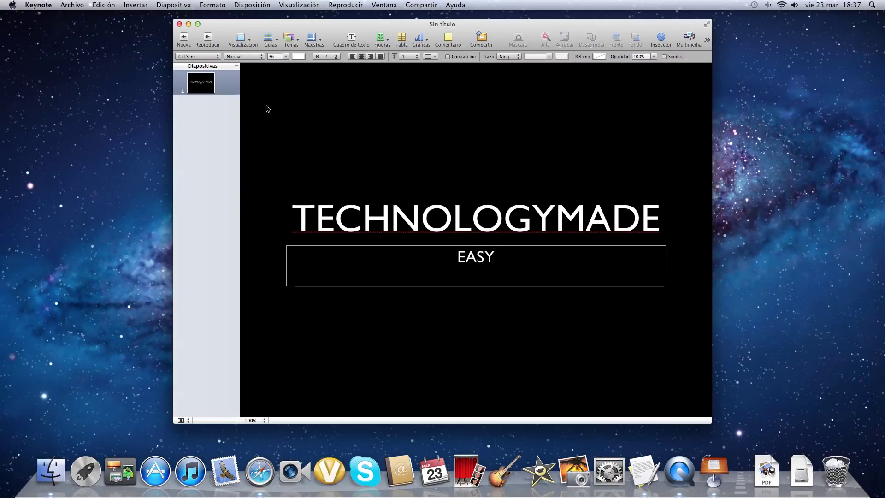
key(super+h)
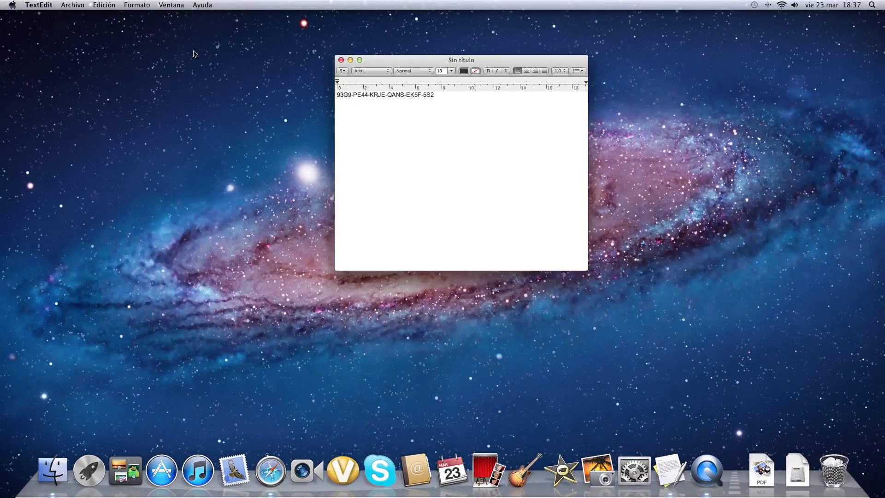
Step: Cut the licence key line out of the TextEdit note, leaving it blank
drag(435, 95, 339, 96)
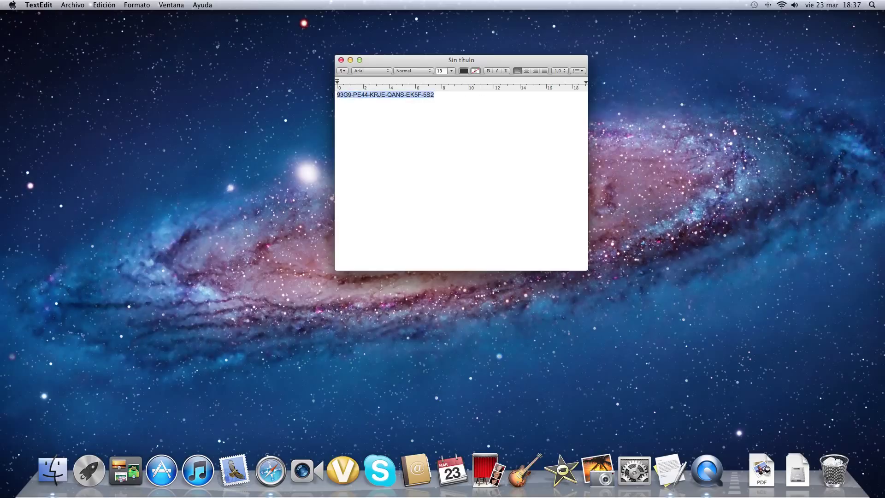
key(super+x)
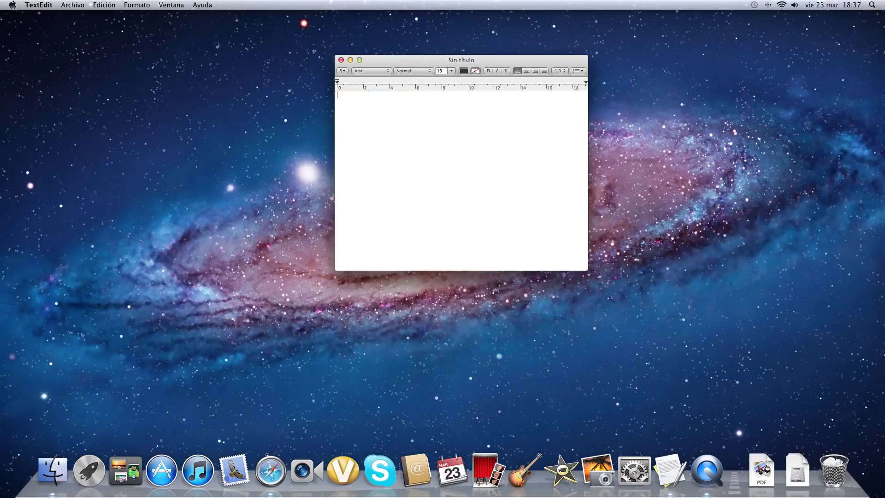